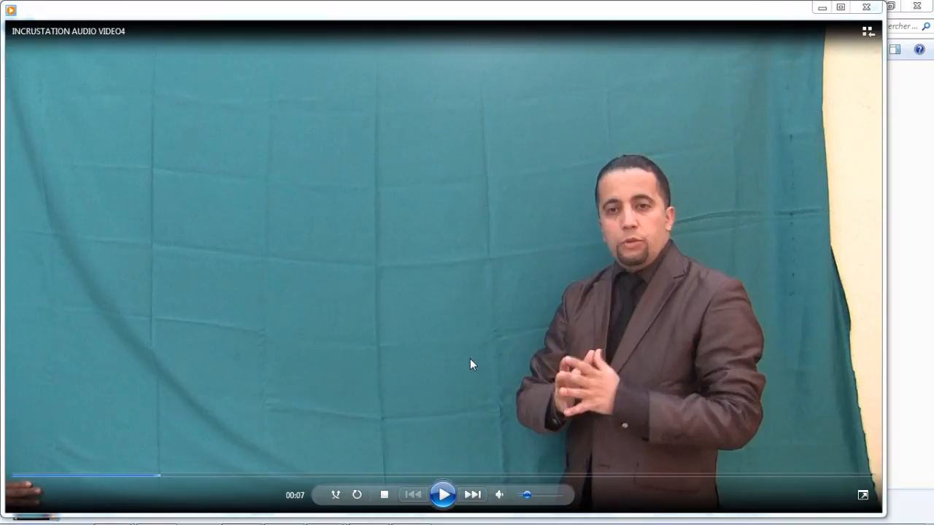
Close the green-screen clip, and play the finished "10 MIN POUR LE BINAIRE" video full screen before pausing it in its window
{"action": "left_click", "coordinate": [866, 7]}
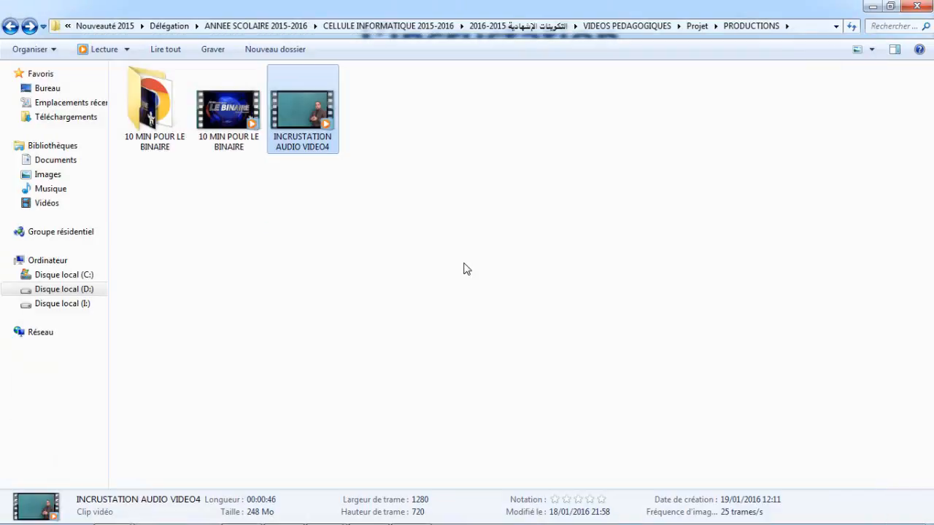
{"action": "double_click", "coordinate": [225, 114]}
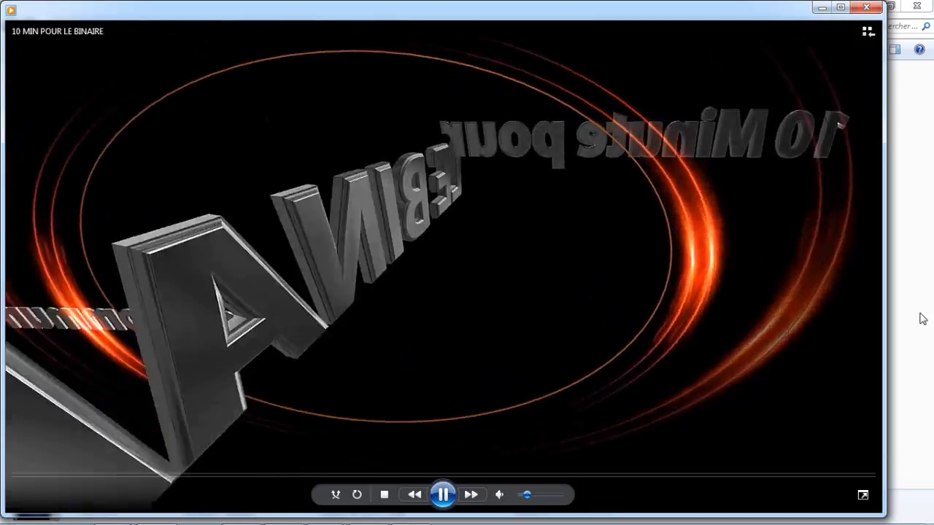
{"action": "double_click", "coordinate": [869, 294]}
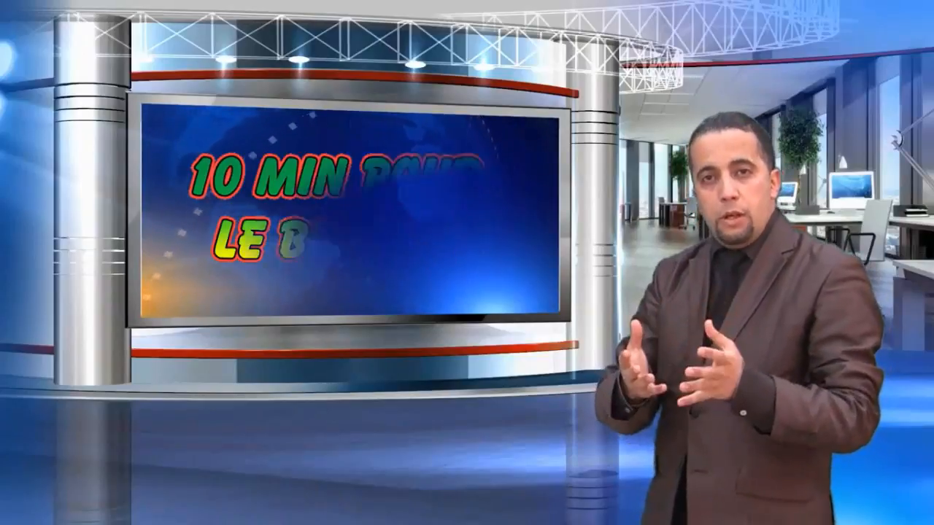
{"action": "double_click", "coordinate": [518, 321]}
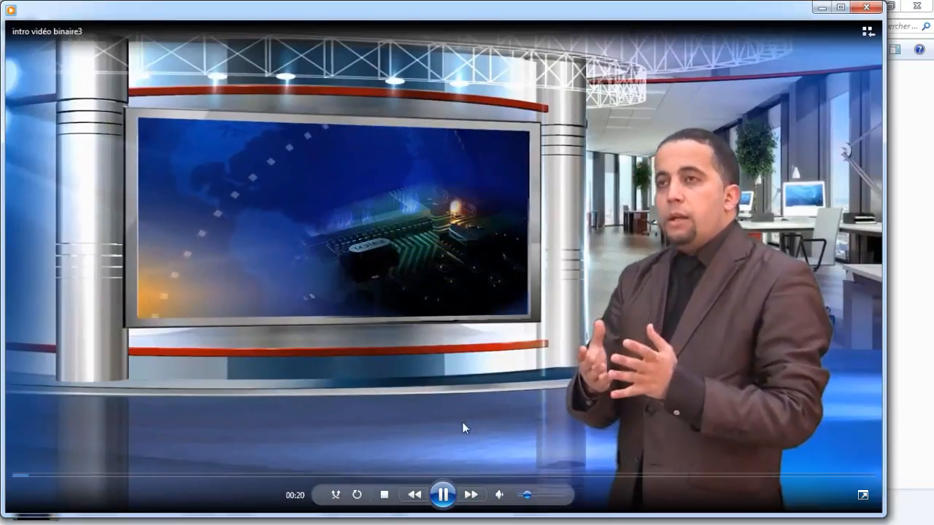
{"action": "left_click", "coordinate": [520, 409]}
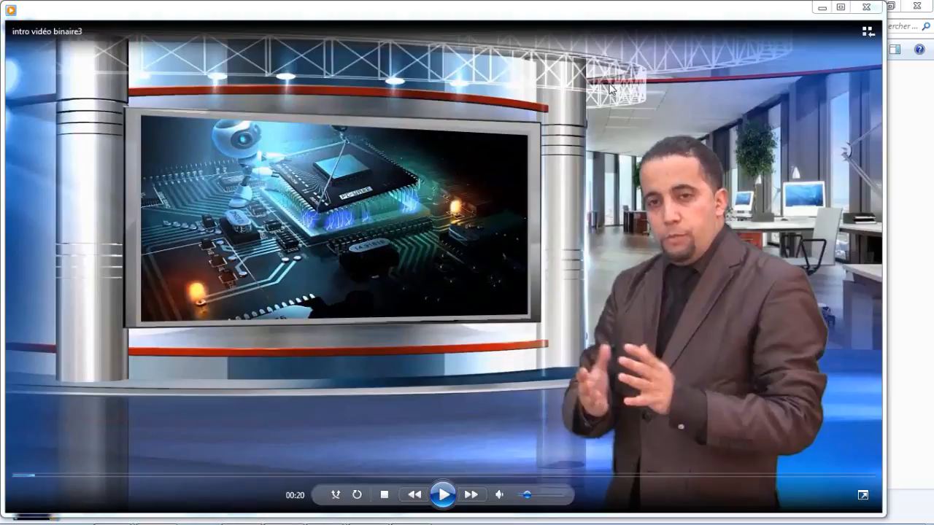
Shrink the paused video player window over the PRODUCTIONS folder and close it
{"action": "left_click_drag", "start_coordinate": [663, 4], "coordinate": [663, 118]}
{"action": "left_click_drag", "start_coordinate": [469, 129], "coordinate": [506, 103]}
{"action": "left_click_drag", "start_coordinate": [40, 251], "coordinate": [215, 250]}
{"action": "left_click_drag", "start_coordinate": [365, 106], "coordinate": [281, 119]}
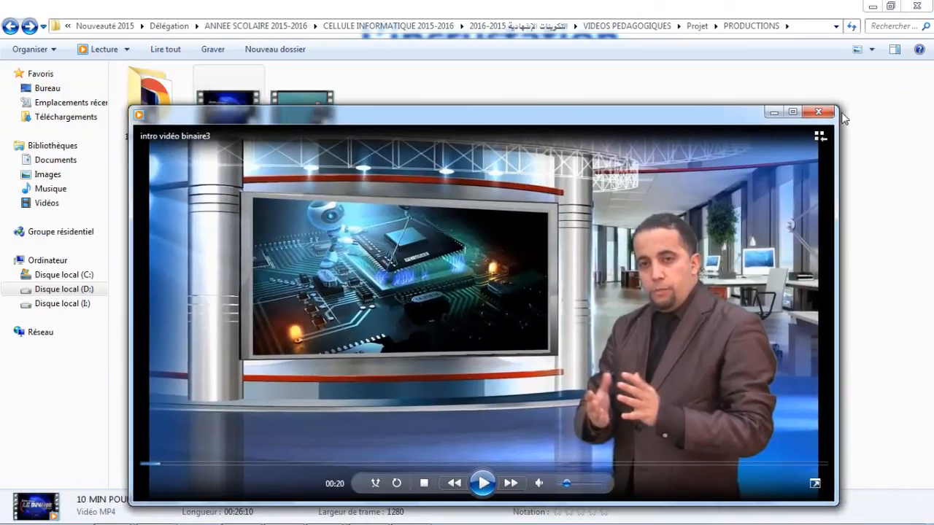
{"action": "left_click", "coordinate": [818, 111]}
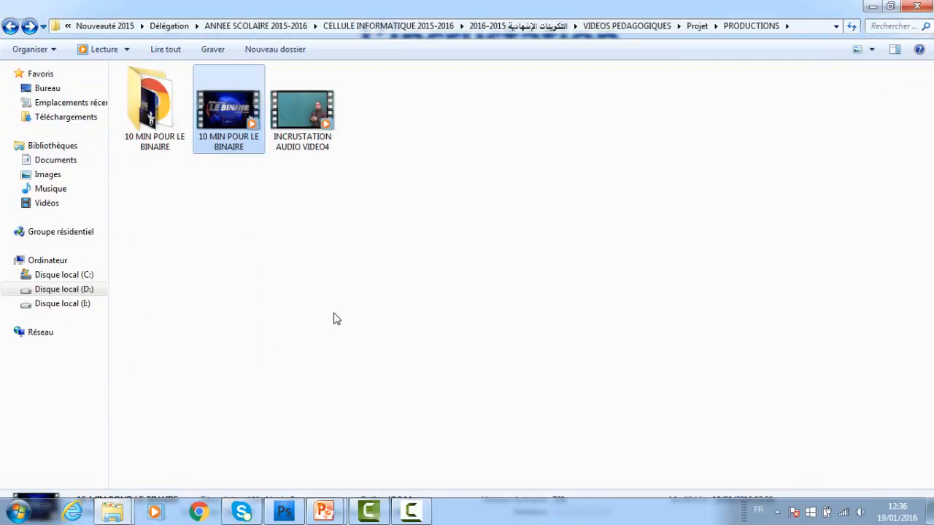
In Camtasia Studio, place the virtual news studio video on Track 1 and INCRUSTATION AUDIO VIDEO4 on a new track above, both starting at zero
{"action": "left_click", "coordinate": [378, 513]}
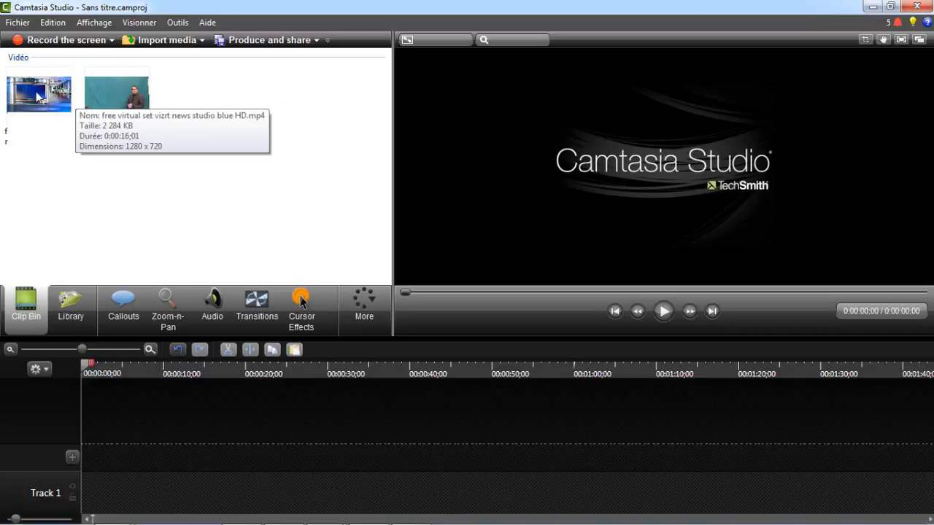
{"action": "left_click_drag", "start_coordinate": [38, 96], "coordinate": [89, 484]}
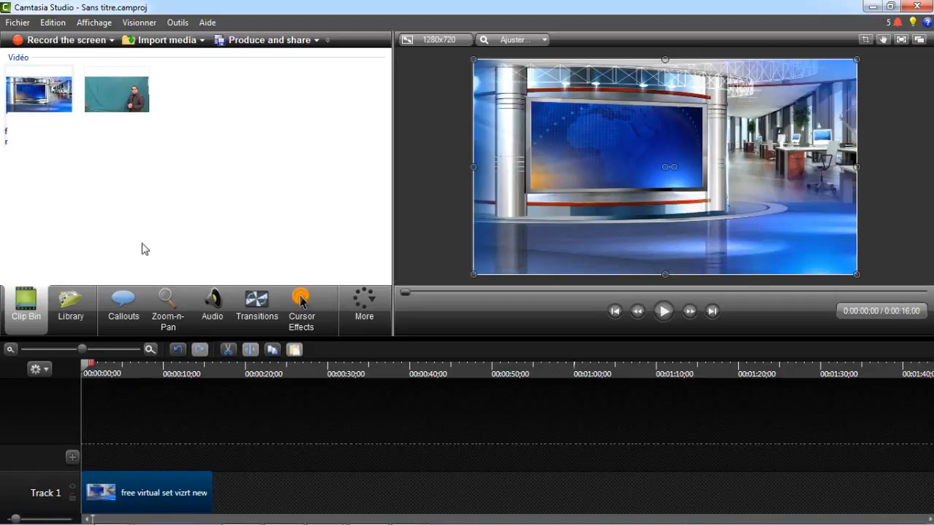
{"action": "left_click", "coordinate": [120, 97]}
{"action": "left_click_drag", "start_coordinate": [120, 97], "coordinate": [149, 400]}
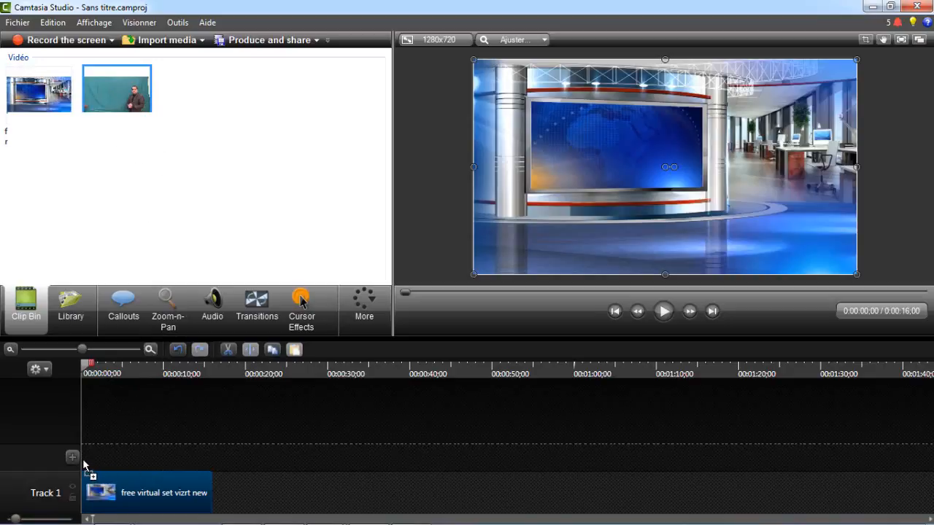
{"action": "left_click_drag", "start_coordinate": [82, 465], "coordinate": [81, 460]}
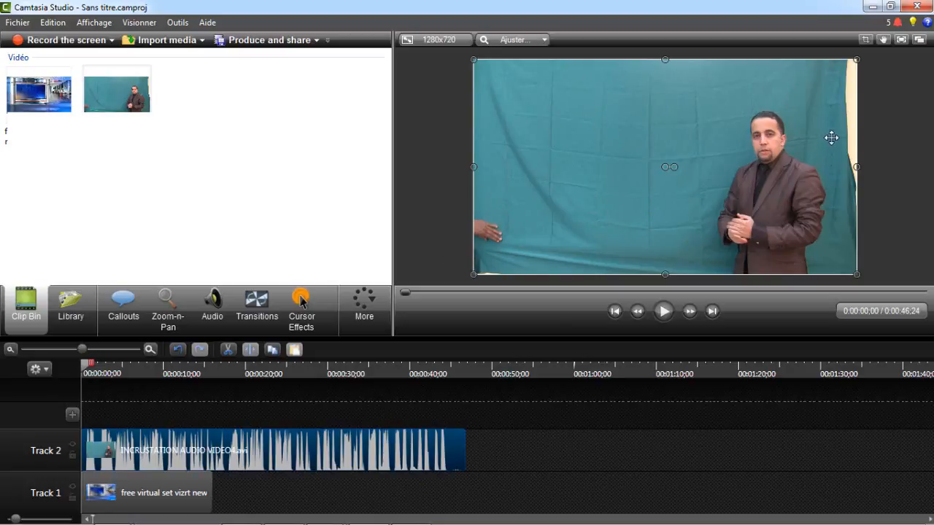
Crop both sides of the presenter clip to cut out the bare wall on one edge and the stray hand on the other
{"action": "left_click", "coordinate": [866, 40]}
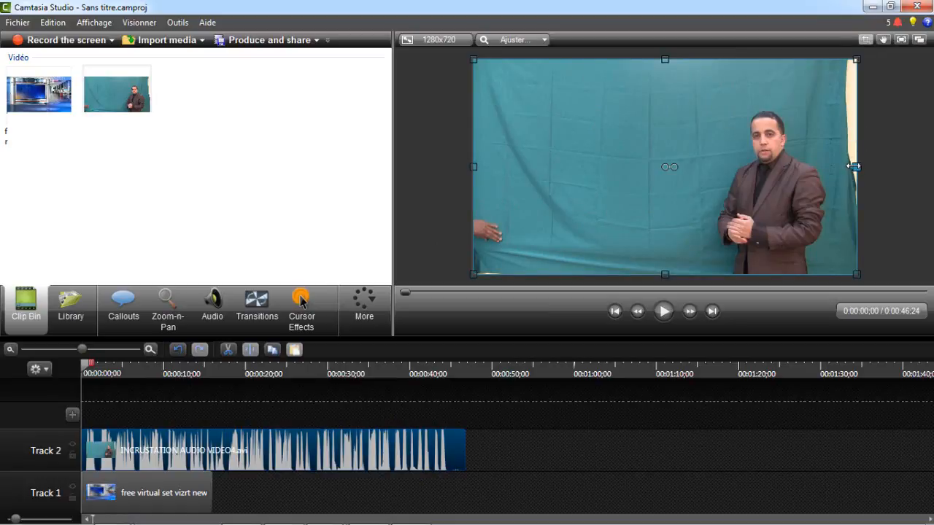
{"action": "left_click_drag", "start_coordinate": [853, 166], "coordinate": [841, 167]}
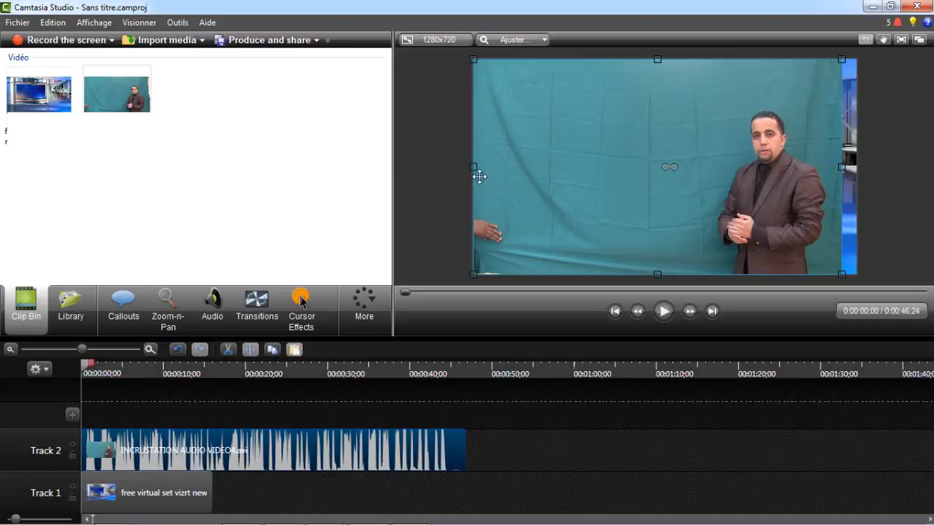
{"action": "left_click_drag", "start_coordinate": [472, 166], "coordinate": [510, 167]}
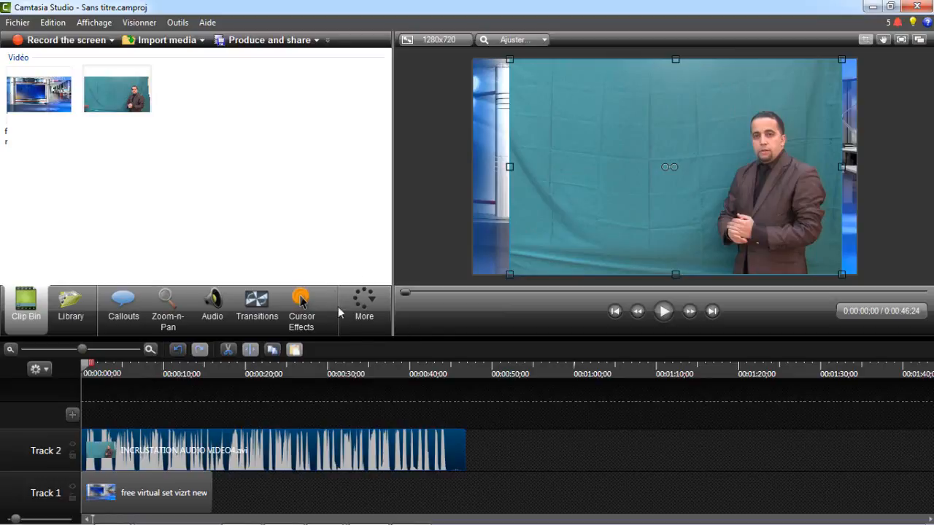
Enable the "Supprimer une couleur" effect on the presenter clip and sample the teal backdrop in the preview as the colour to remove
{"action": "left_click", "coordinate": [370, 312]}
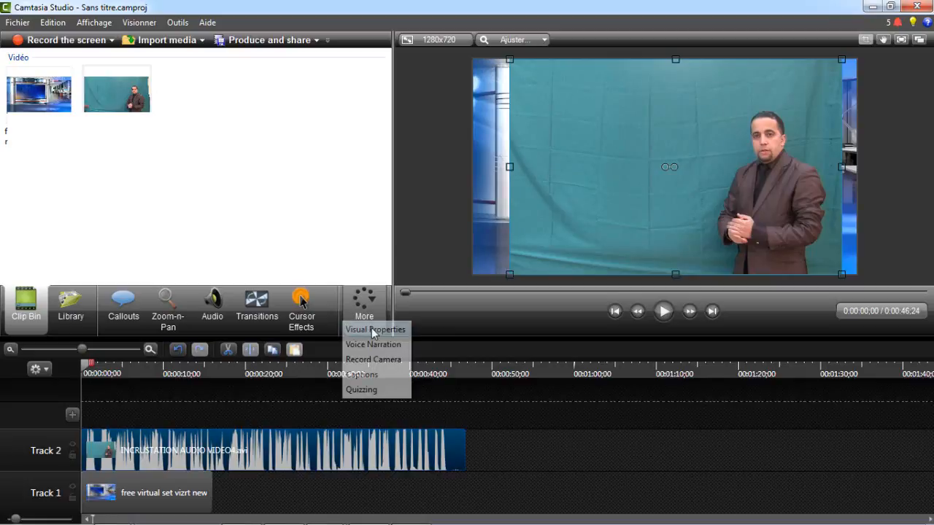
{"action": "left_click", "coordinate": [372, 330]}
{"action": "left_click_drag", "start_coordinate": [386, 95], "coordinate": [387, 154]}
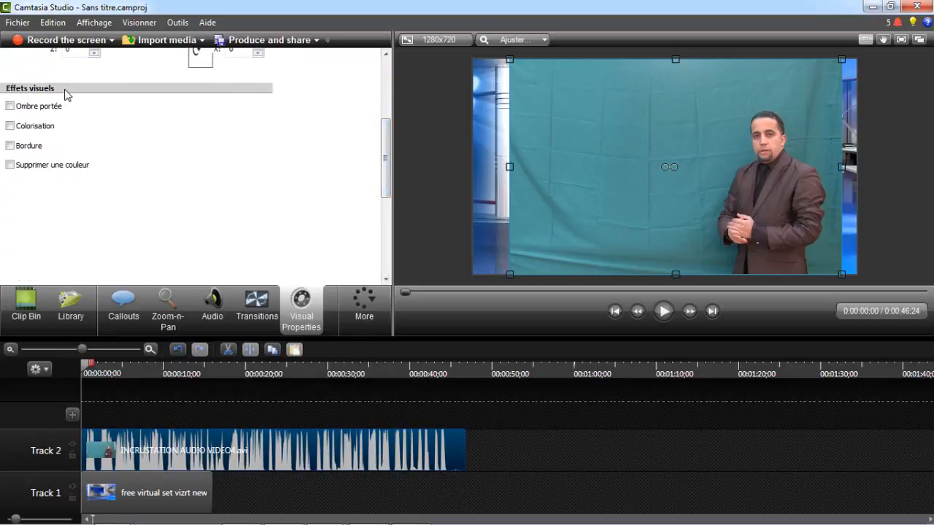
{"action": "left_click", "coordinate": [10, 166]}
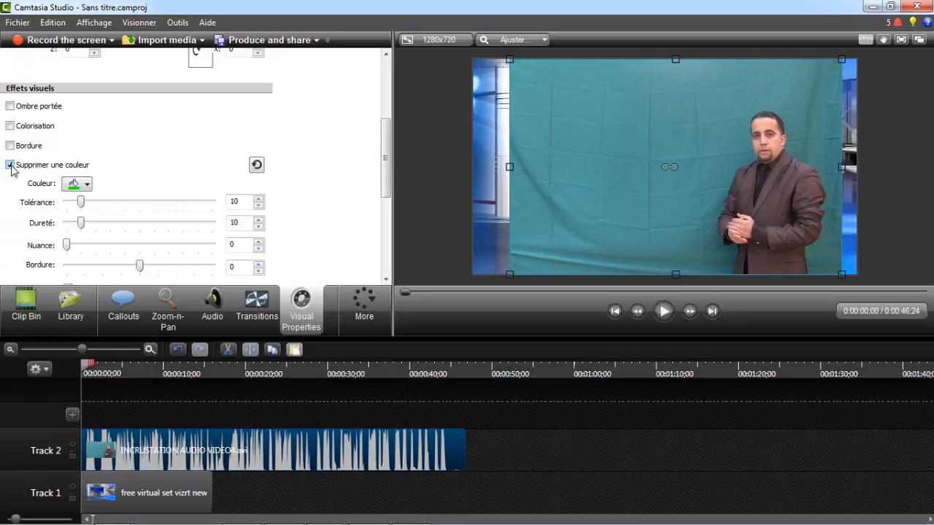
{"action": "left_click", "coordinate": [87, 184]}
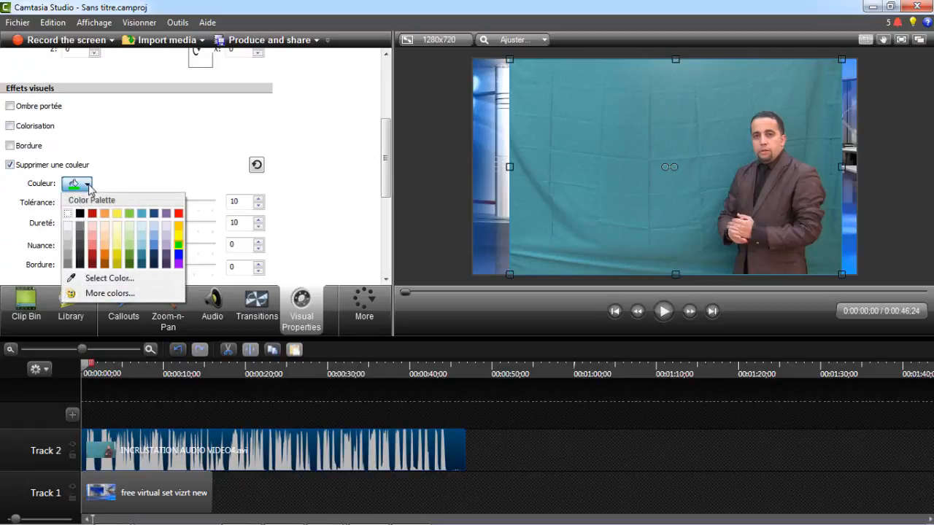
{"action": "left_click", "coordinate": [108, 279]}
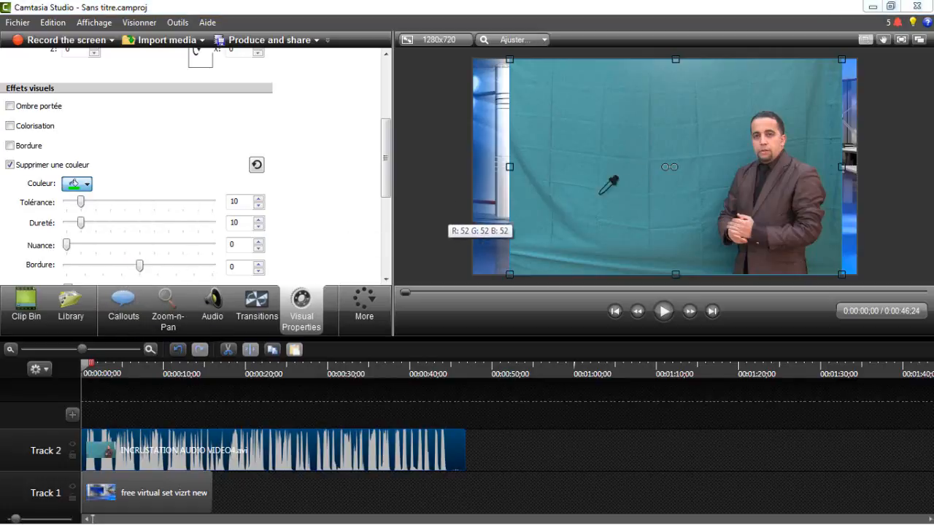
{"action": "left_click", "coordinate": [674, 132]}
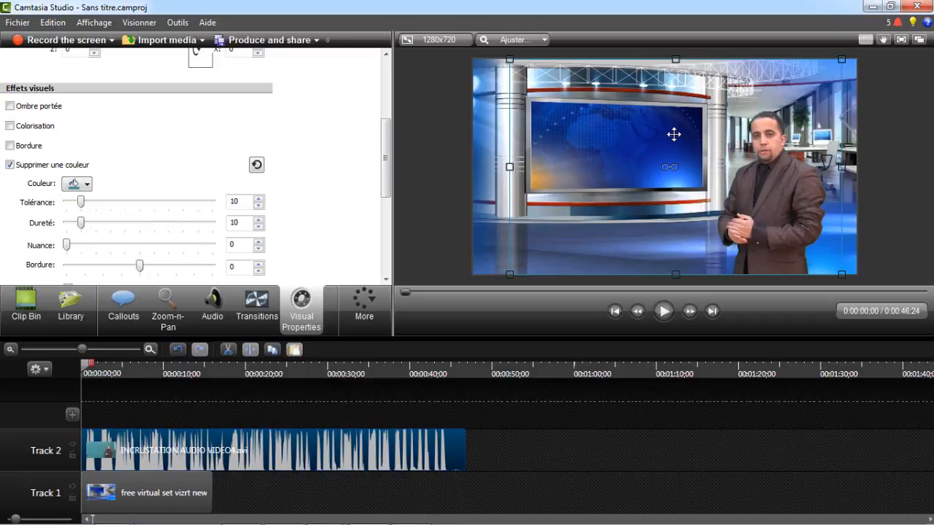
Crop the presenter clip's wall-side edge further inward to hide the beige strip seen in playback, and preview the composite again
{"action": "left_click", "coordinate": [664, 312]}
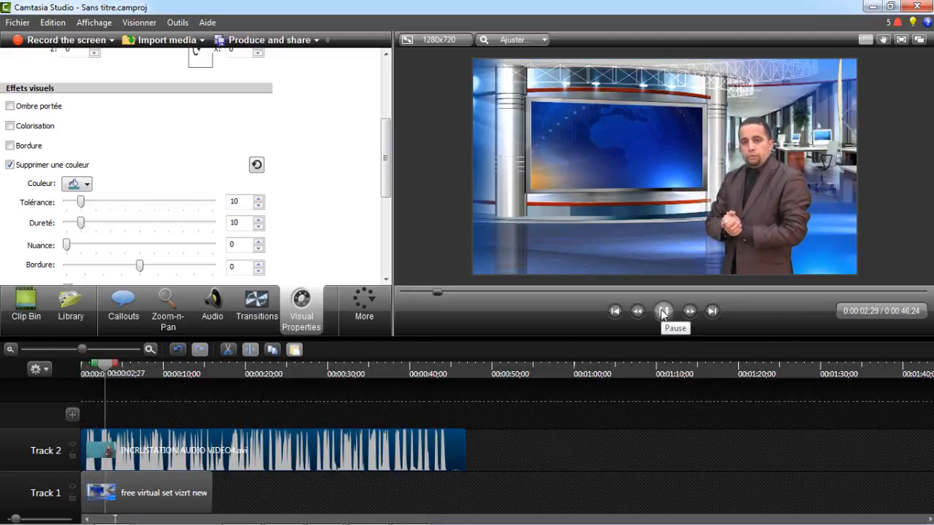
{"action": "left_click", "coordinate": [664, 311]}
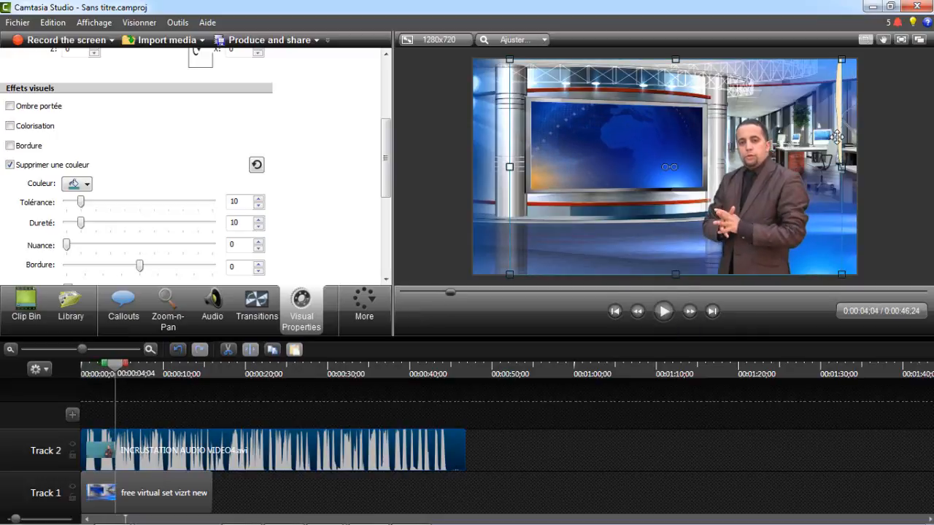
{"action": "left_click", "coordinate": [865, 41]}
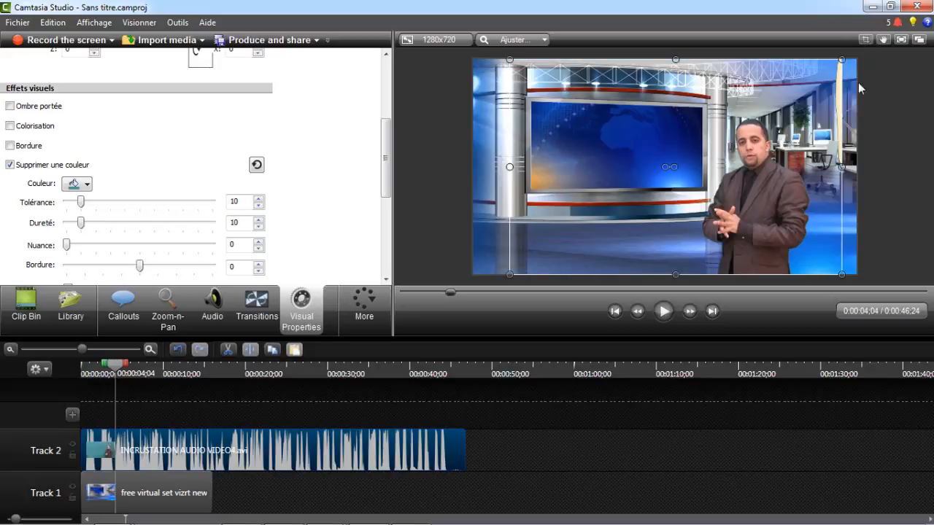
{"action": "left_click_drag", "start_coordinate": [841, 167], "coordinate": [830, 166]}
{"action": "left_click", "coordinate": [865, 42]}
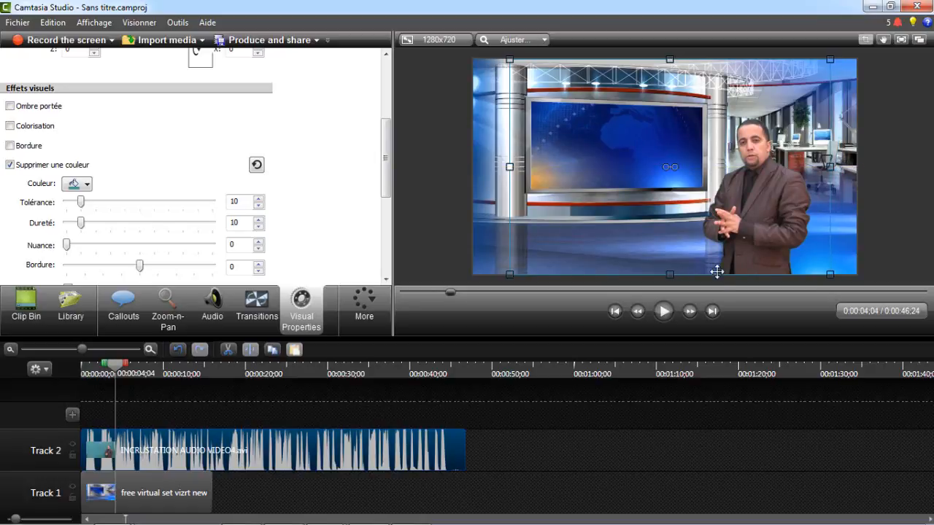
{"action": "left_click", "coordinate": [664, 313]}
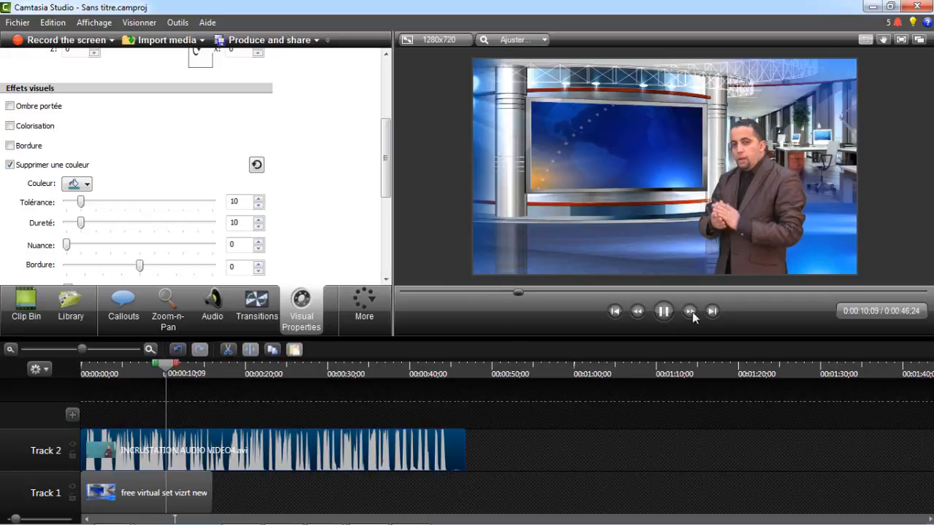
{"action": "left_click", "coordinate": [663, 311]}
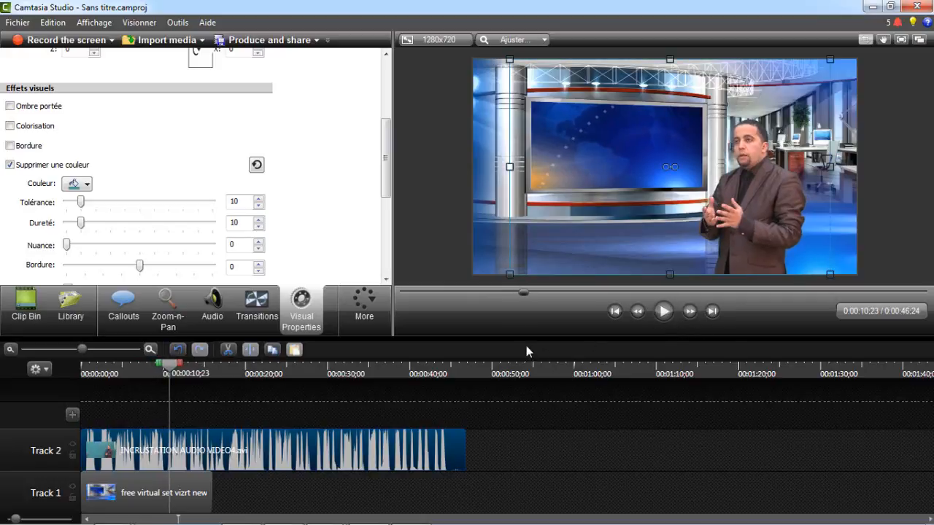
Add two more copies of the studio background end to end on Track 1, and trim the last one to finish with the presenter clip
{"action": "left_click", "coordinate": [198, 493]}
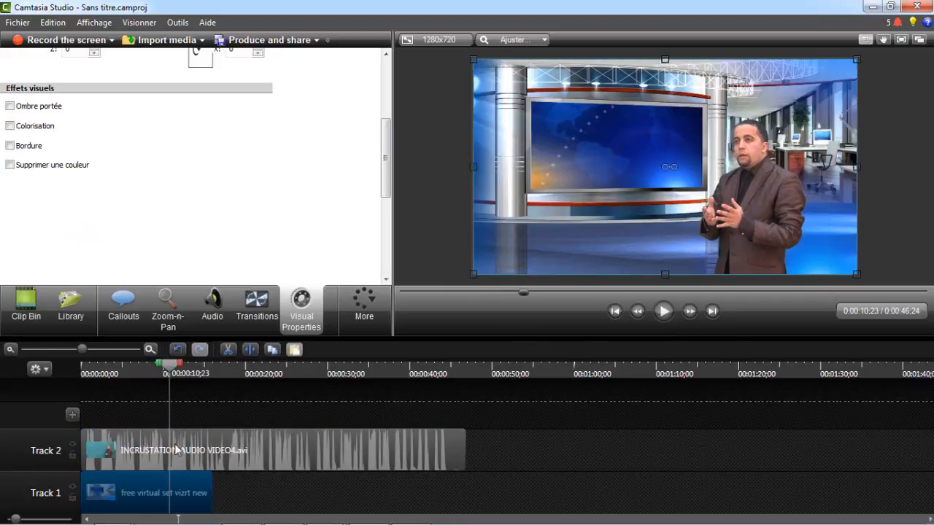
{"action": "left_click", "coordinate": [26, 306]}
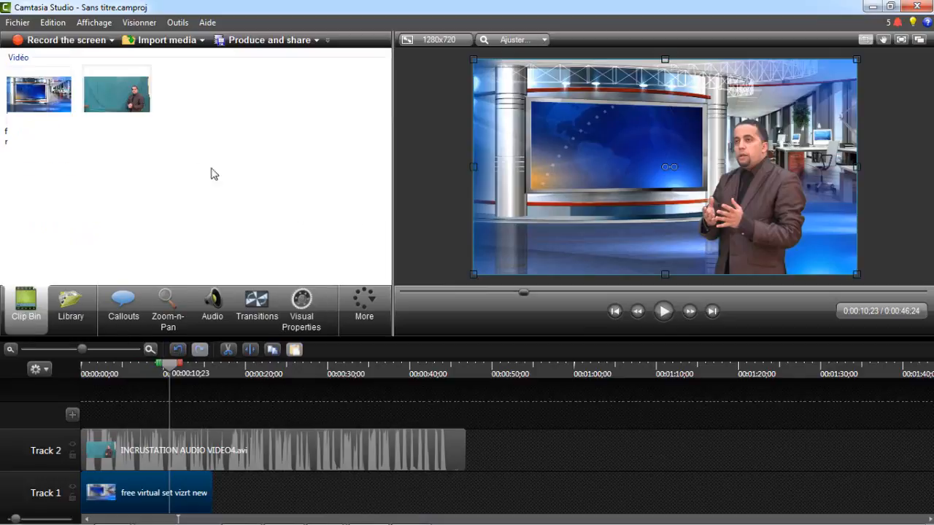
{"action": "left_click_drag", "start_coordinate": [34, 95], "coordinate": [218, 486]}
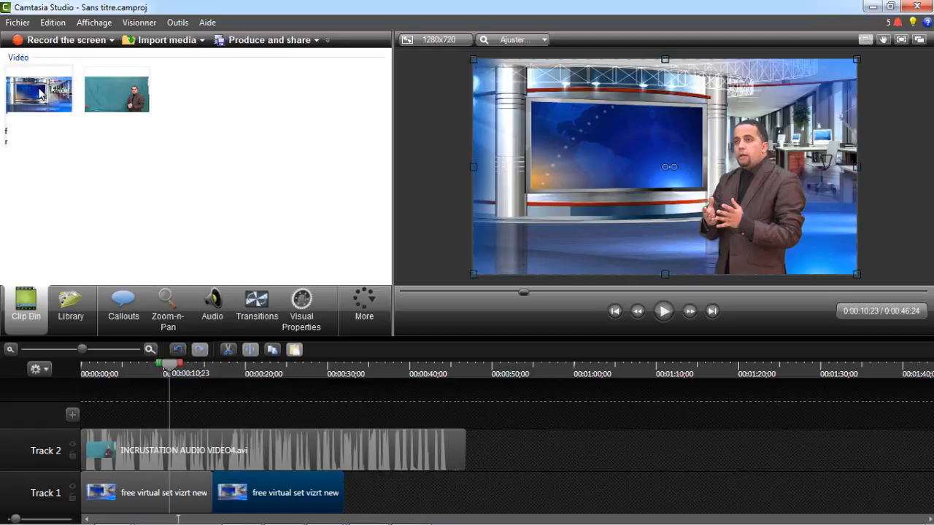
{"action": "left_click_drag", "start_coordinate": [40, 93], "coordinate": [363, 487]}
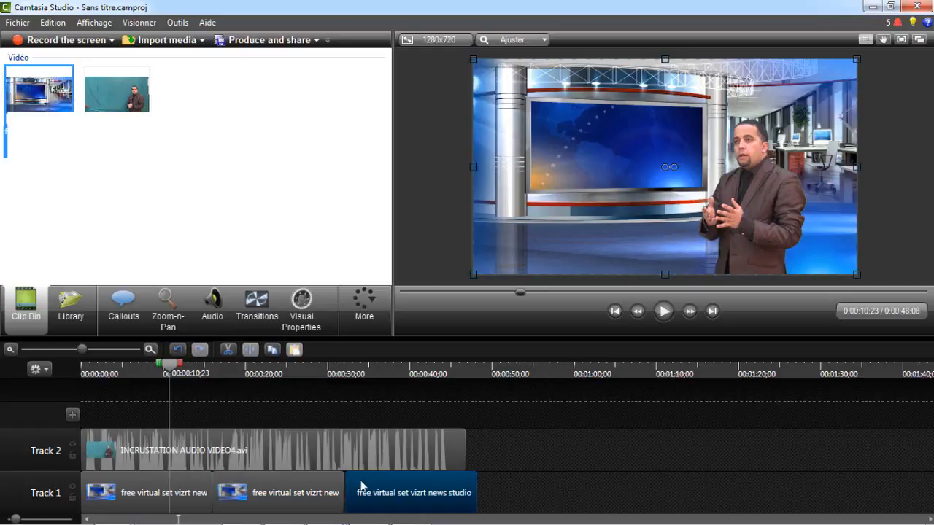
{"action": "left_click_drag", "start_coordinate": [421, 481], "coordinate": [417, 482]}
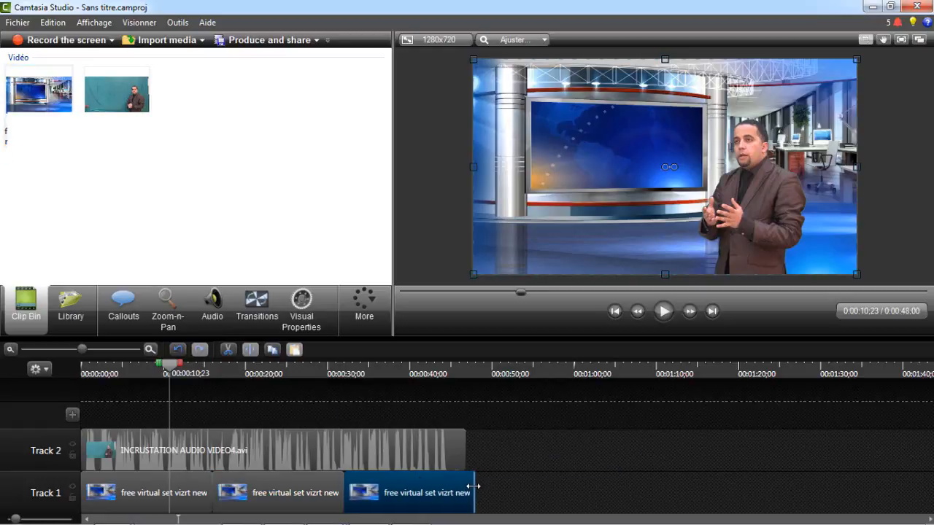
{"action": "left_click_drag", "start_coordinate": [474, 486], "coordinate": [465, 486]}
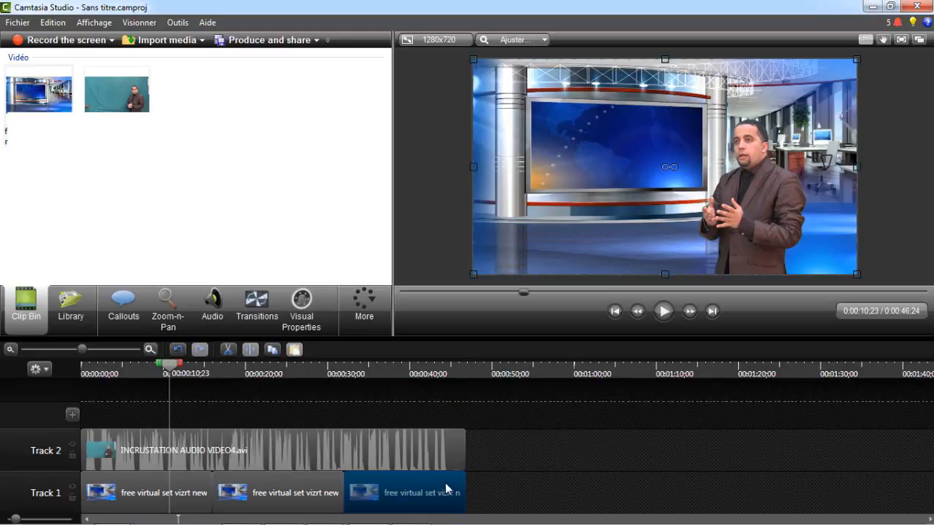
{"action": "left_click_drag", "start_coordinate": [171, 367], "coordinate": [344, 401]}
{"action": "left_click", "coordinate": [255, 402]}
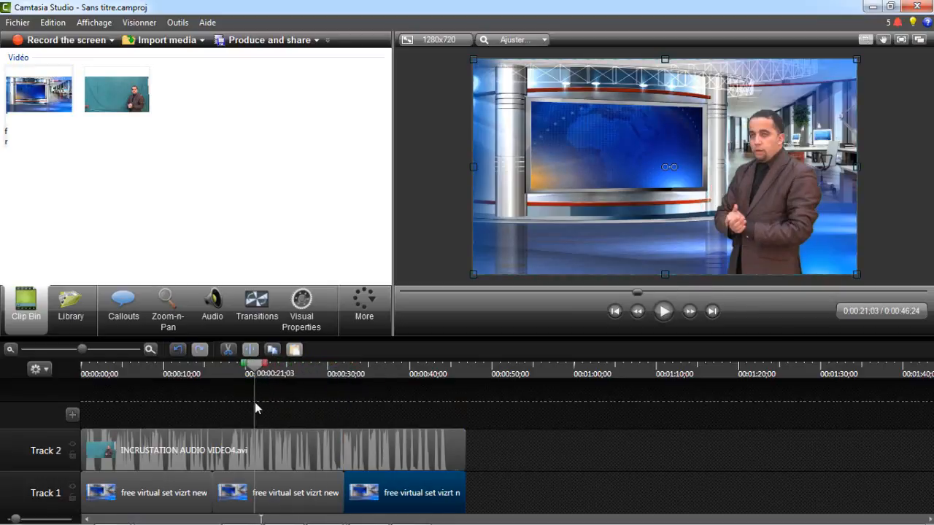